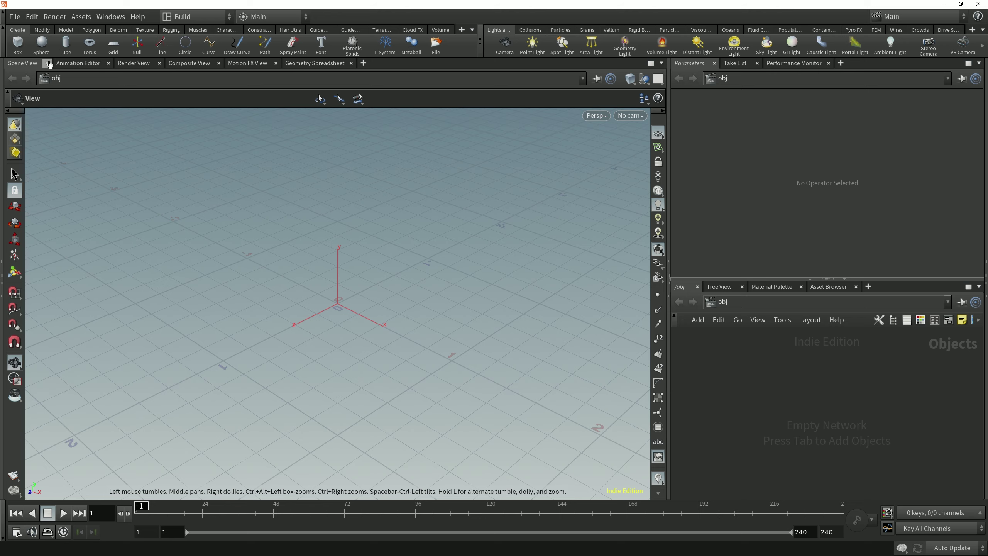
- Cycle the main pane through Composite, Render, Animation Editor and Scene View tabs, ending on Composite View
left_click(209, 67)
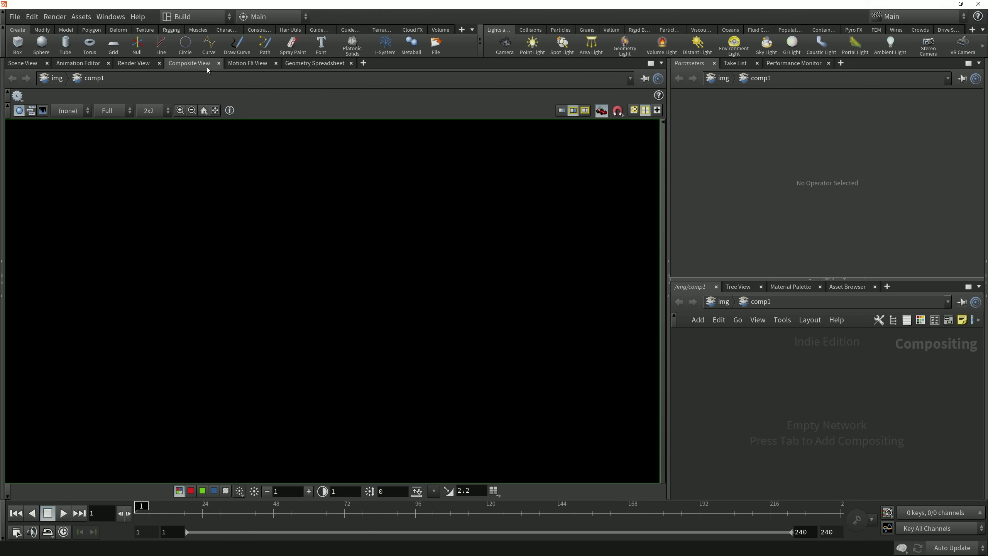
left_click(144, 63)
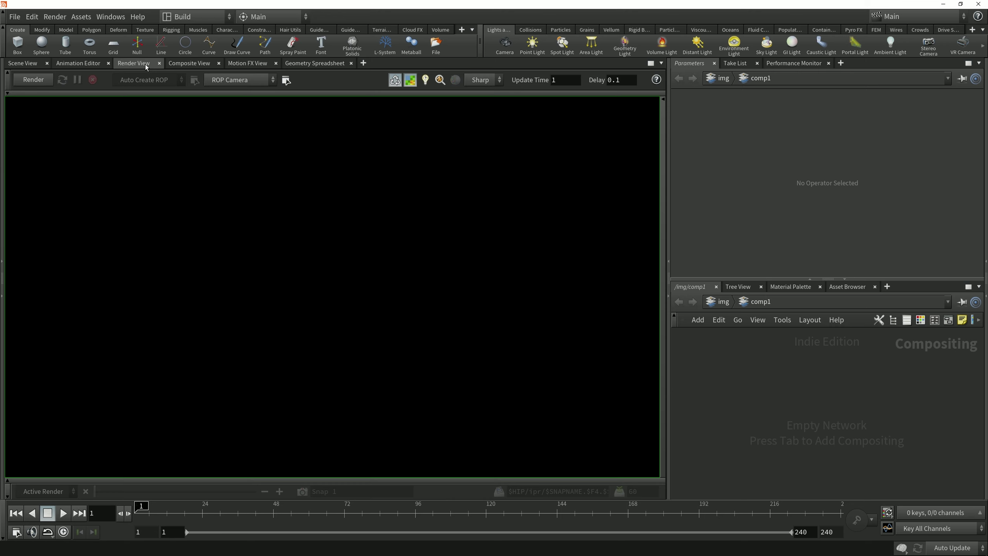
left_click(96, 65)
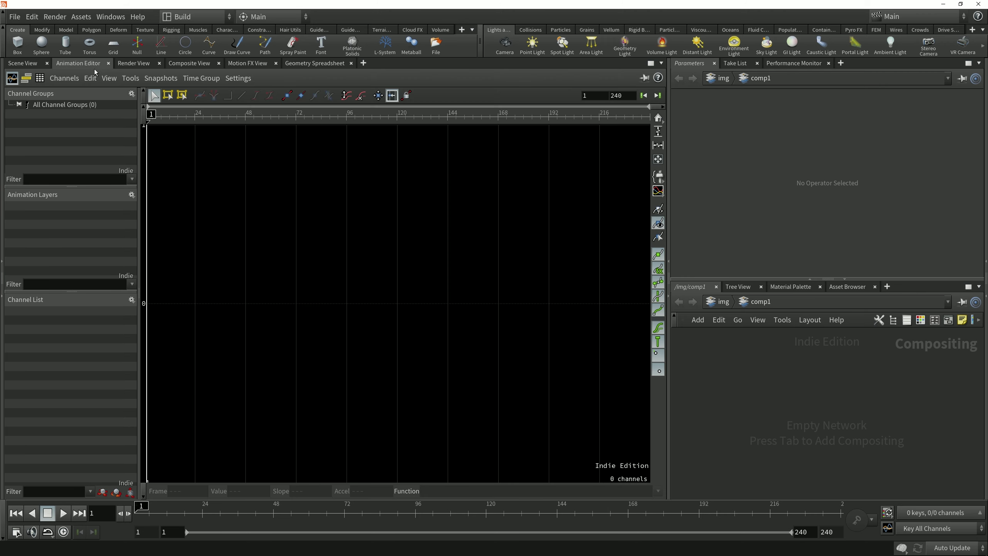
left_click(33, 66)
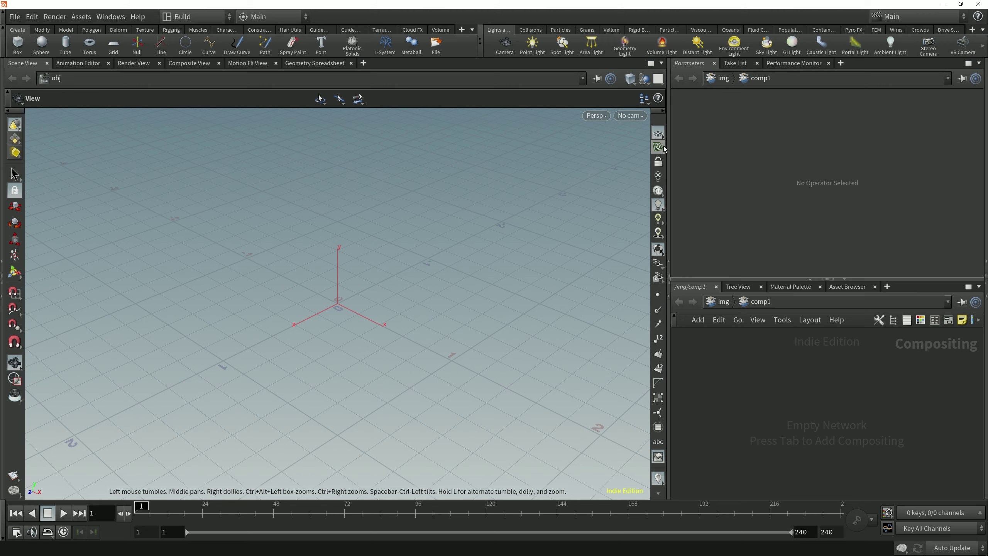
left_click(79, 64)
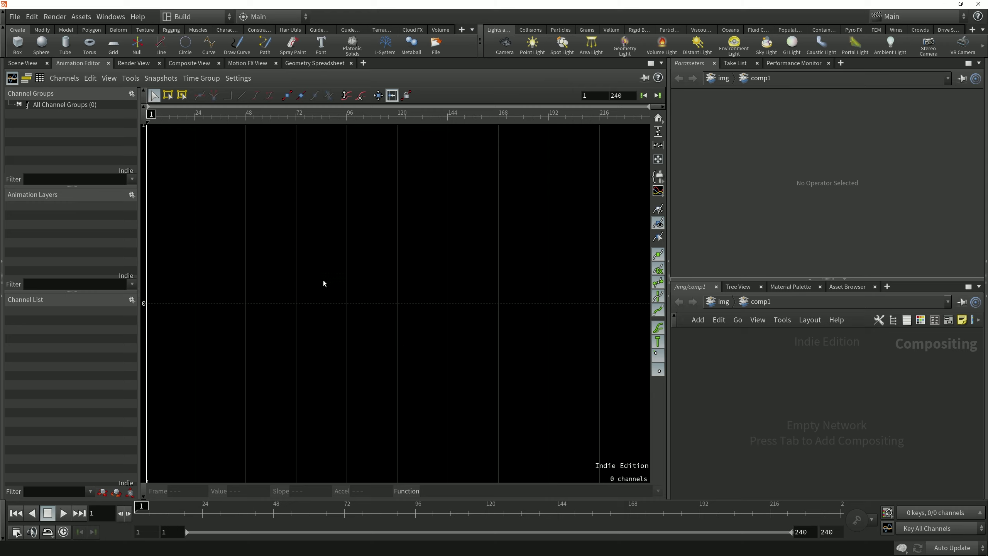
left_click(138, 63)
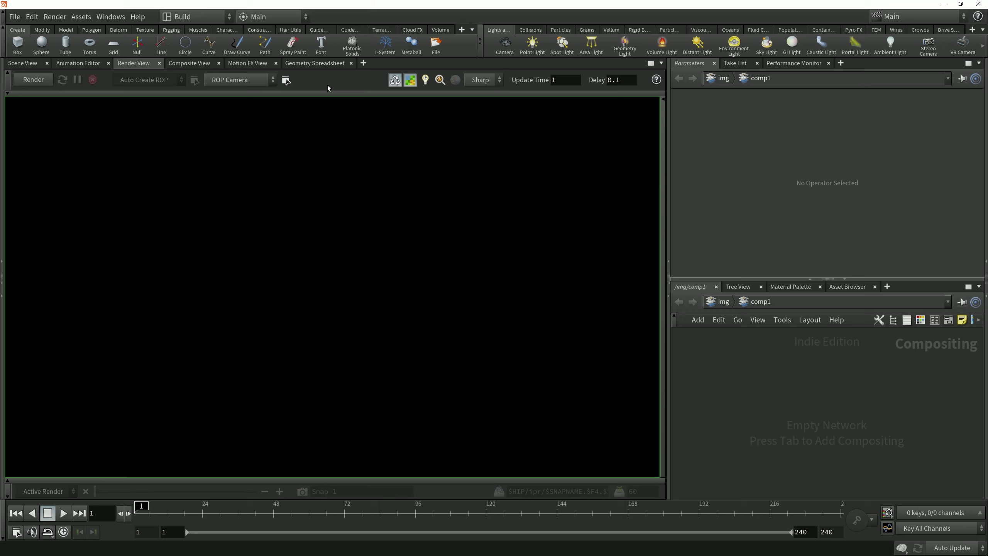
left_click(201, 66)
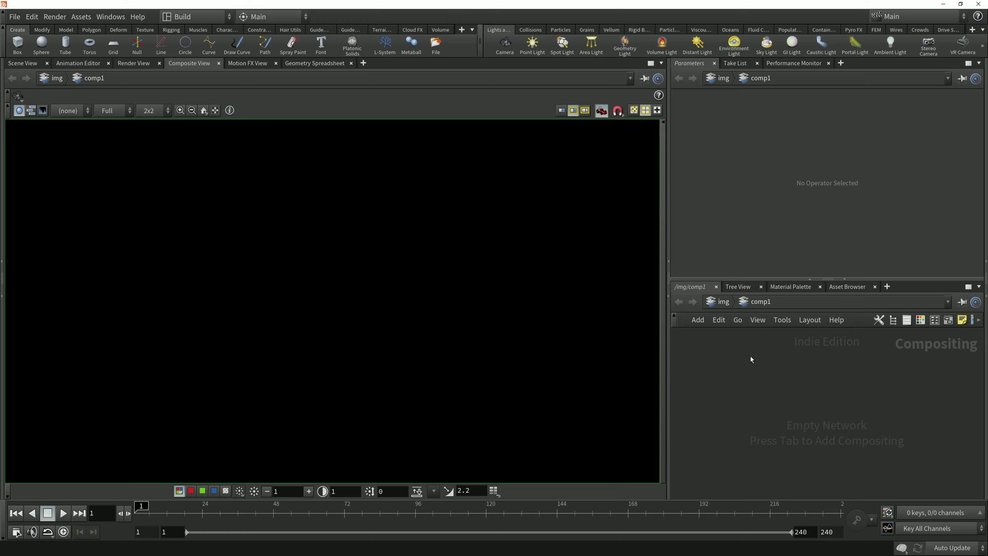
- Preview the Tree View, Material Palette and Asset Browser tabs in the lower-right pane, then return to Network Editor
left_click(743, 286)
left_click(790, 288)
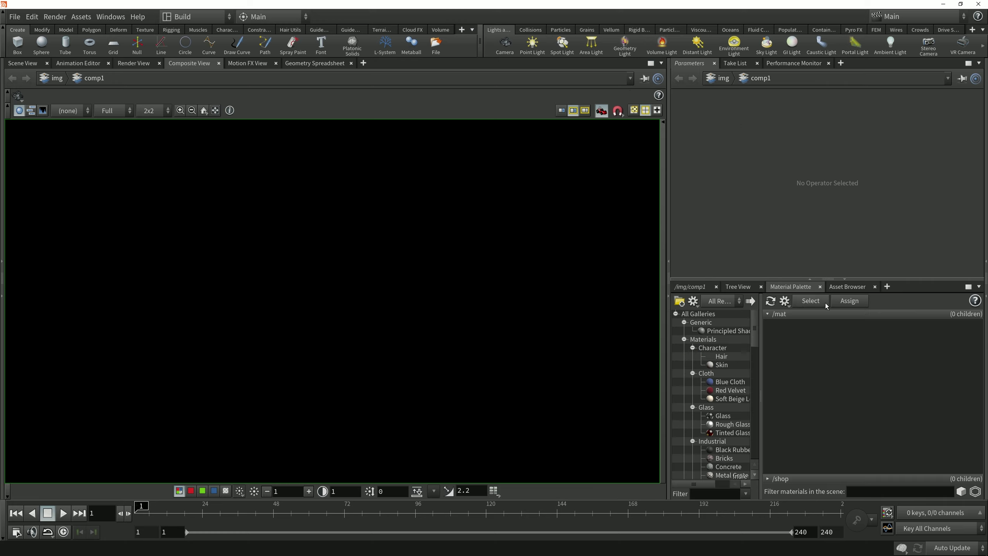
left_click(845, 288)
left_click(701, 288)
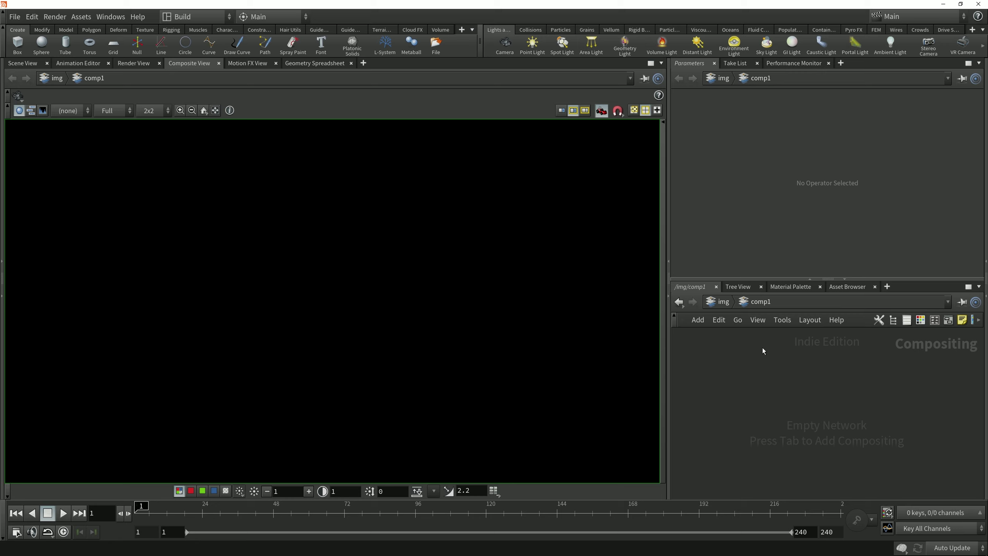
- Add a temporary Scene View tab to the lower-right pane, close it, and show the obj network
left_click(887, 288)
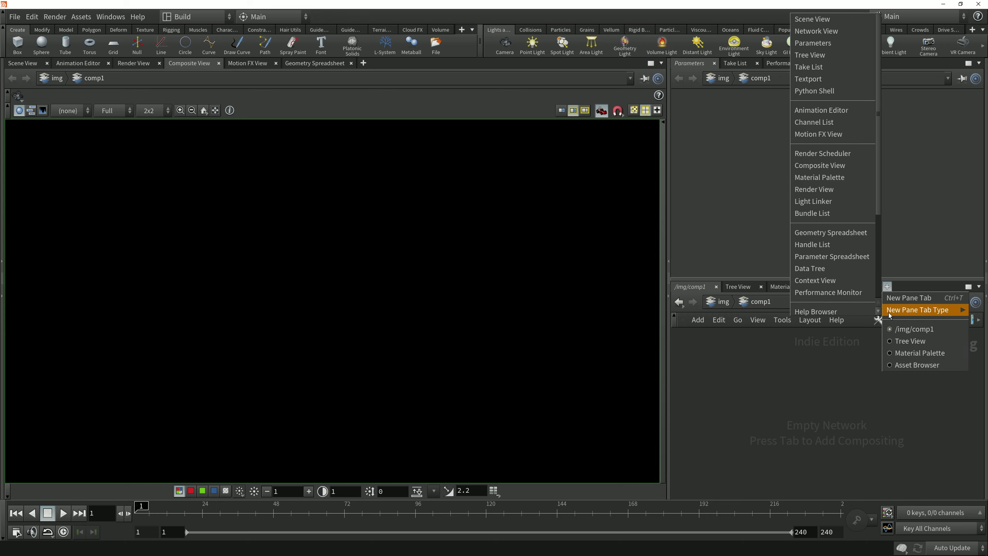
mouse_move(917, 310)
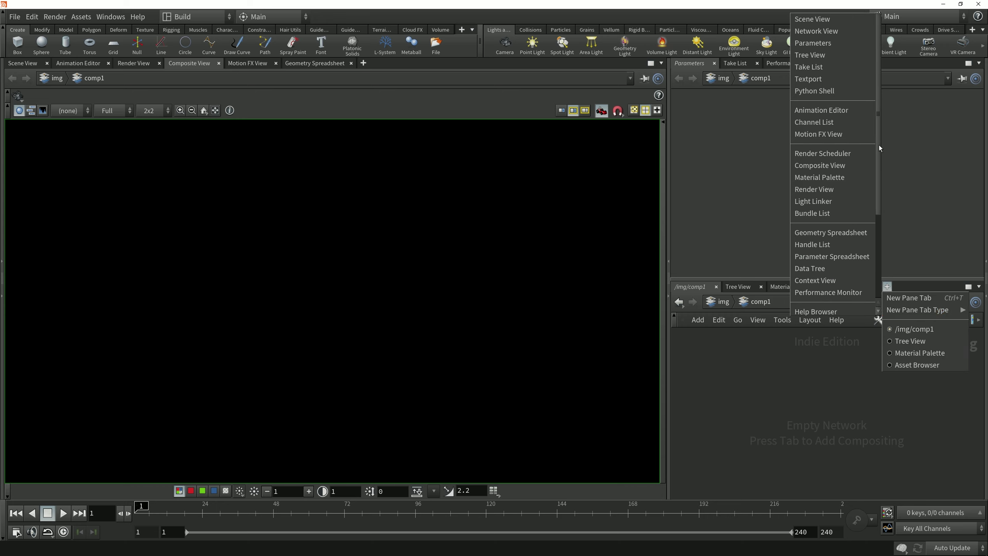
left_click_drag(878, 145, 879, 150)
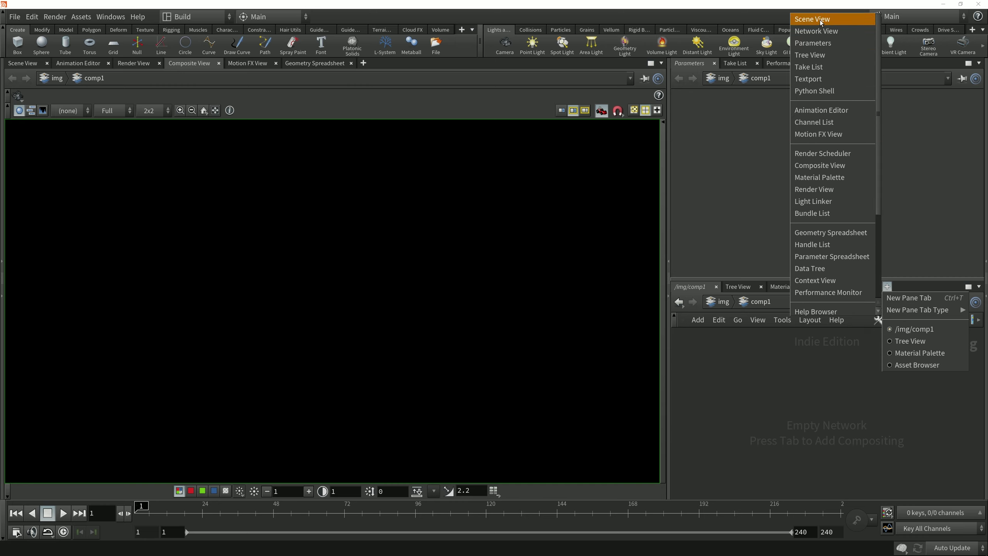
left_click(821, 20)
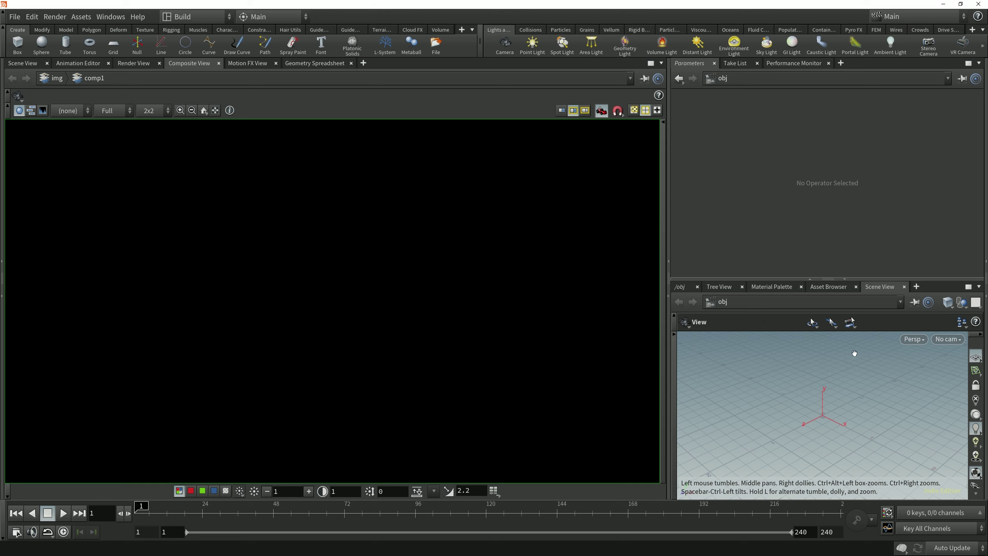
left_click(904, 287)
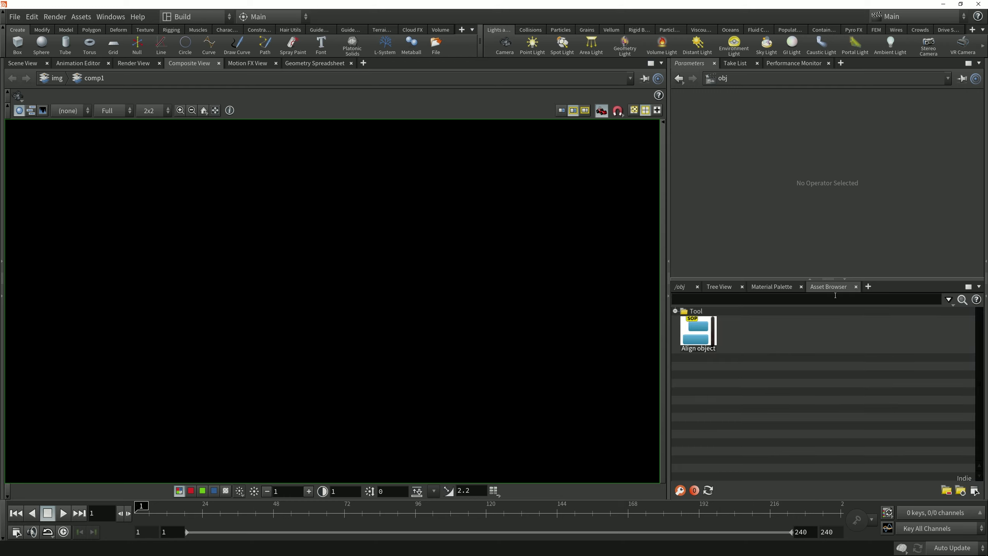
left_click(691, 290)
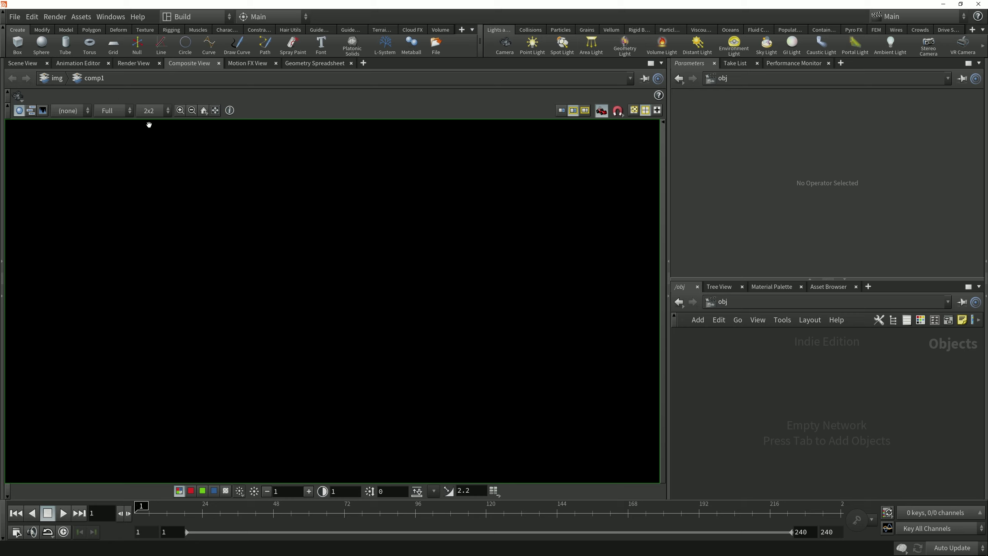
- Move the Animation Editor tab to the lower-right pane and the Scene View tab to the upper-right pane
left_click(92, 65)
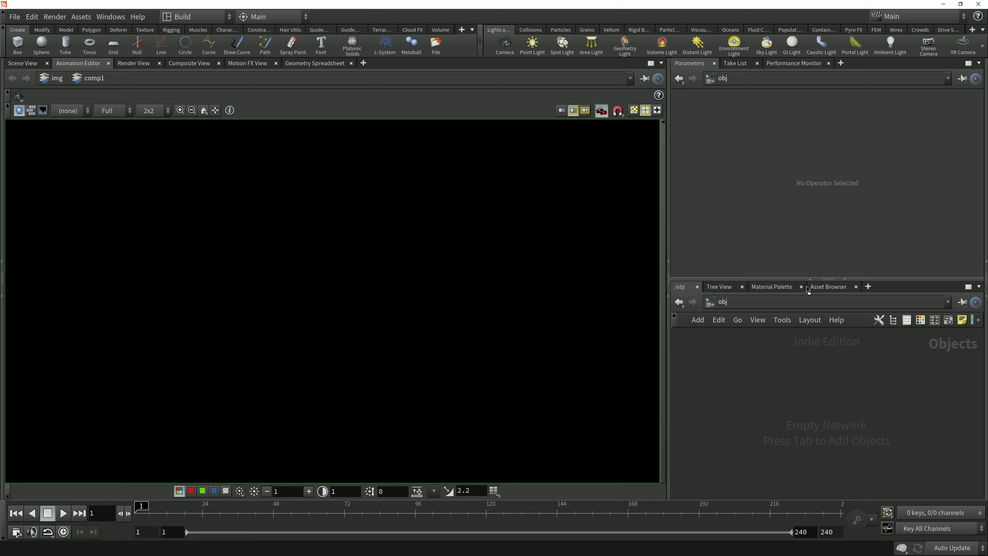
left_click_drag(858, 287, 859, 288)
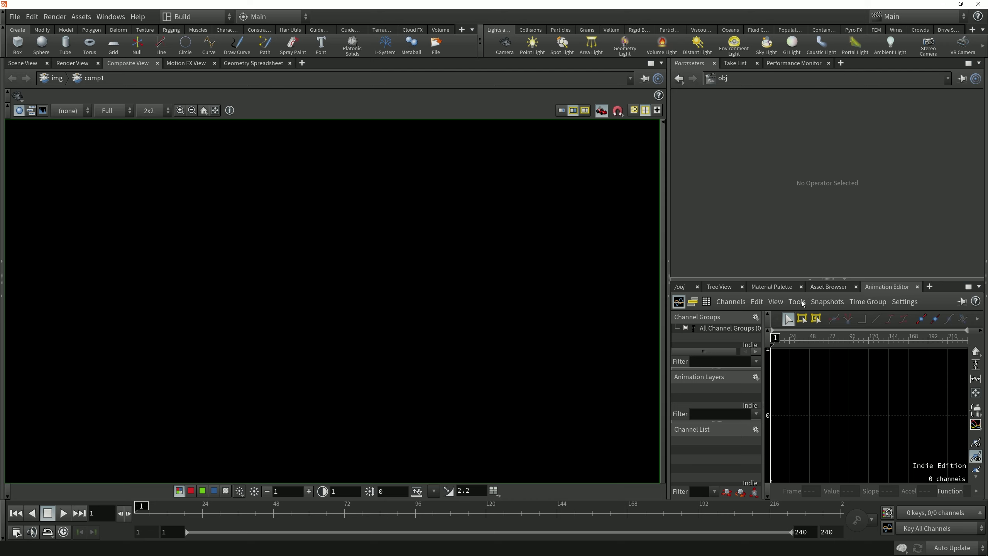
left_click(24, 62)
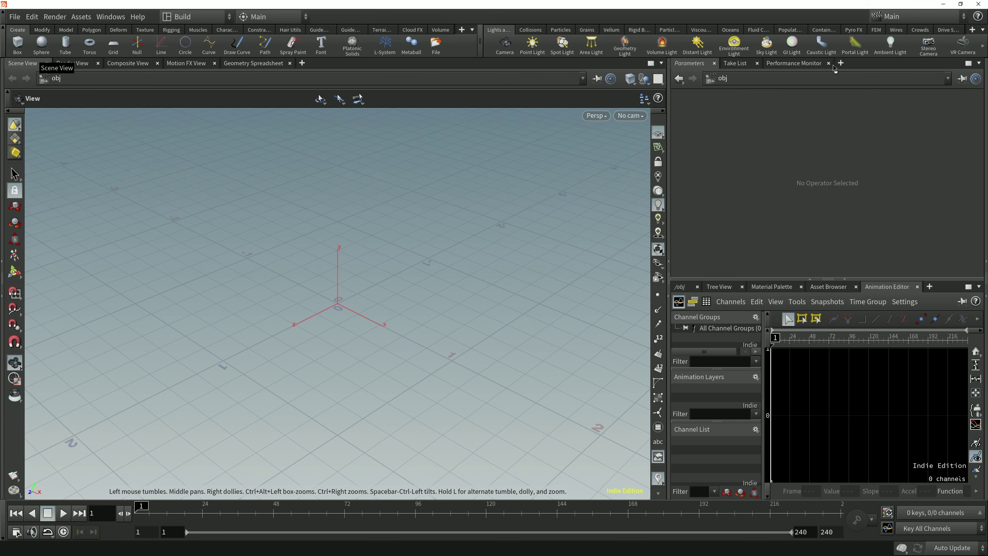
left_click_drag(833, 64, 829, 69)
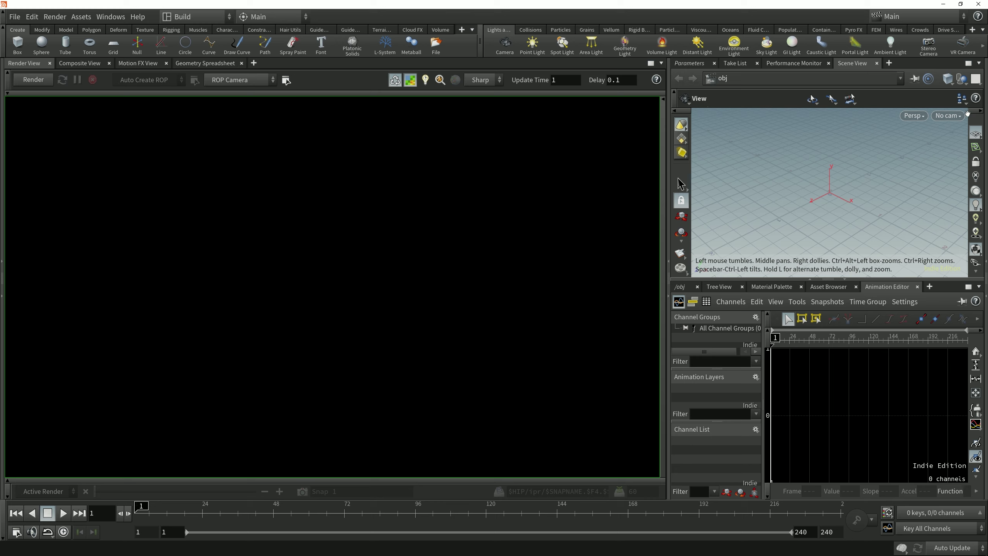
- Hide and then restore the Scene View's tool shelf, operation toolbar and display options strip
left_click(679, 111)
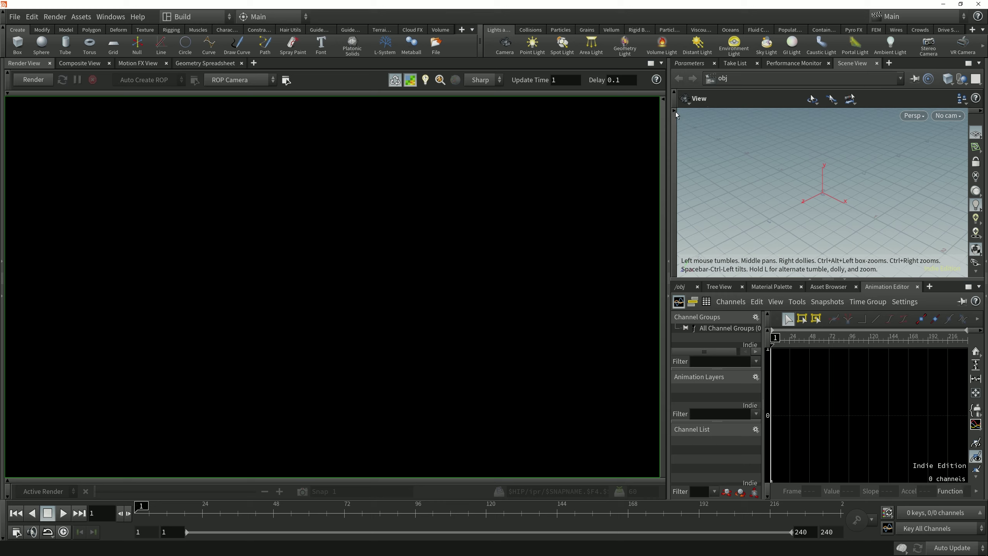
left_click(676, 111)
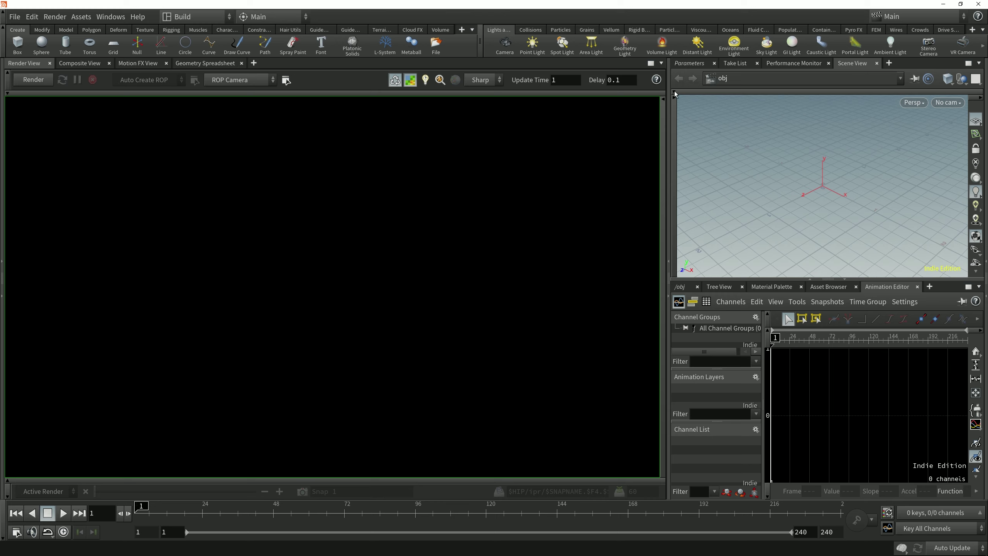
left_click(980, 99)
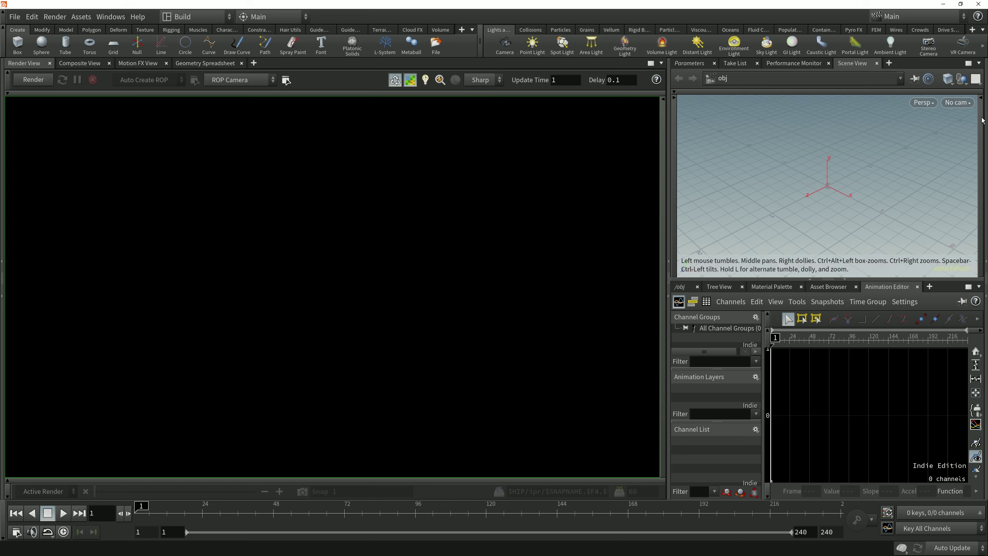
left_click(982, 158)
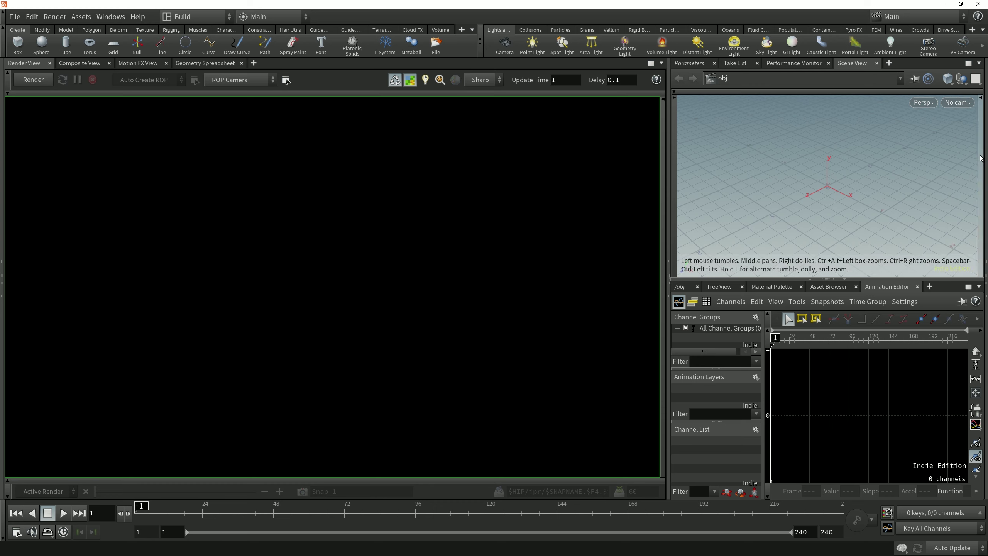
left_click(824, 94)
left_click(674, 169)
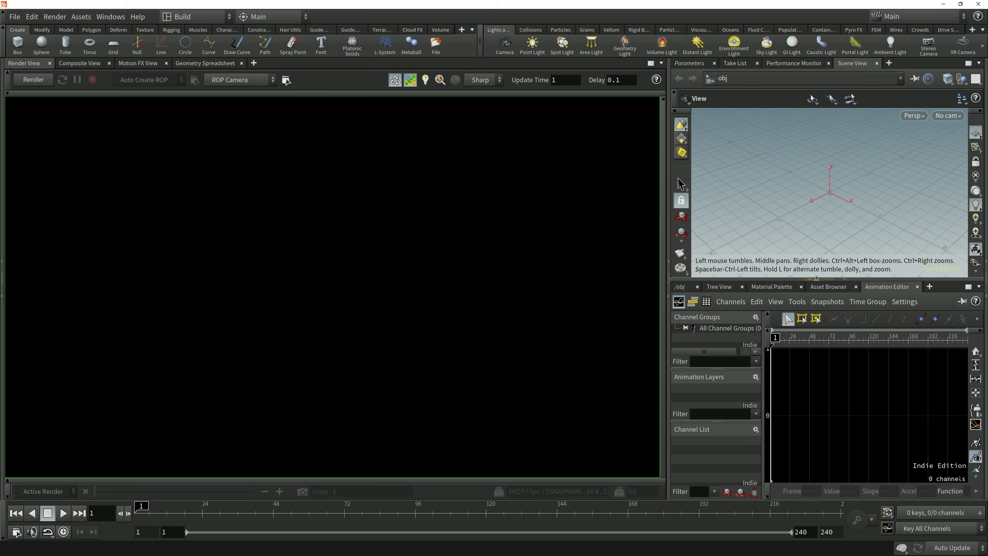
- Collapse, re-expand and maximize the Animation Editor, restore the Scene View above it, and expand the Tree View
left_click(845, 280)
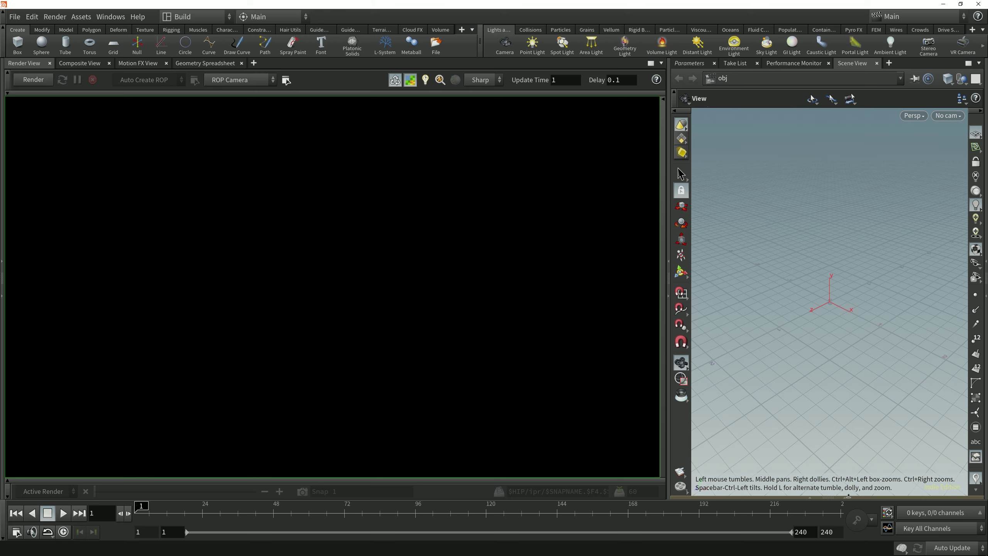
left_click(811, 498)
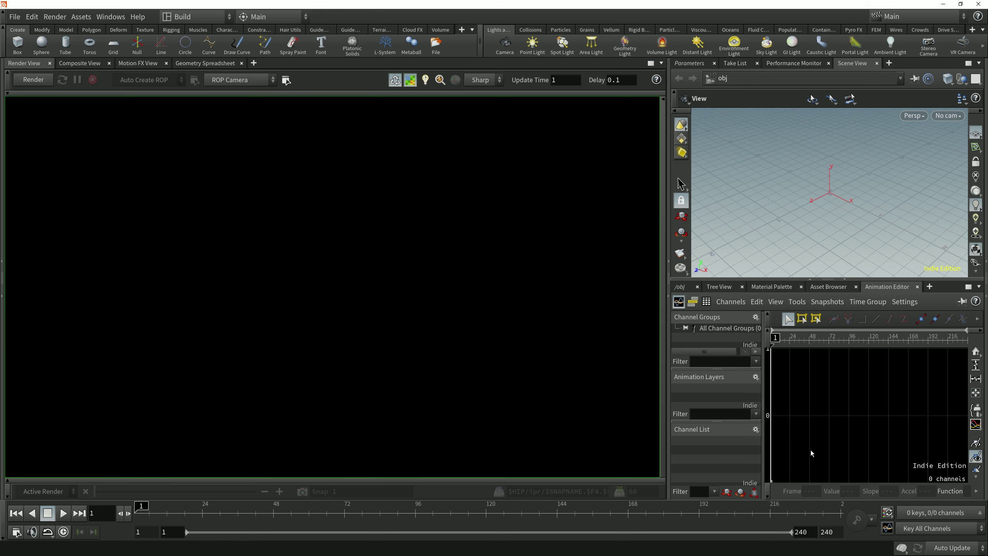
left_click(810, 280)
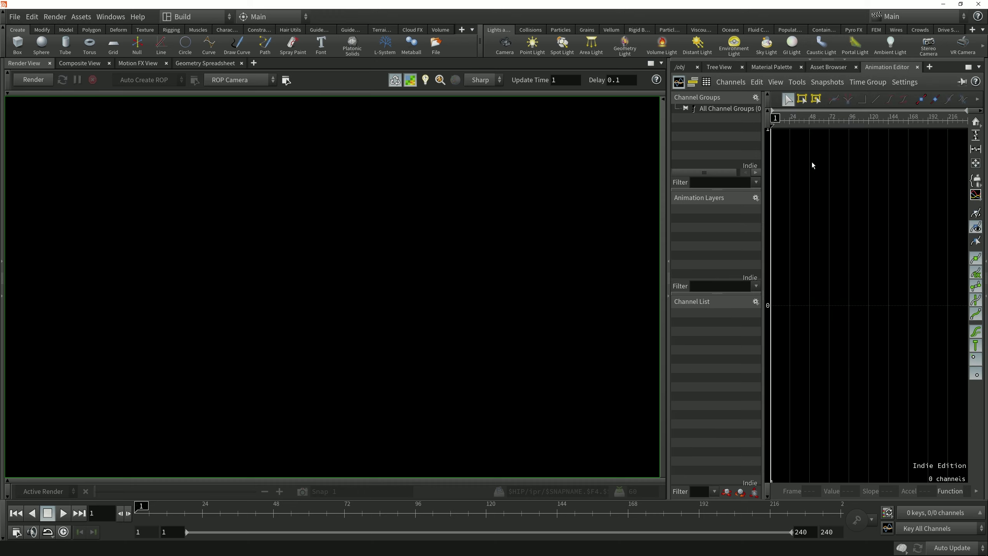
left_click(810, 60)
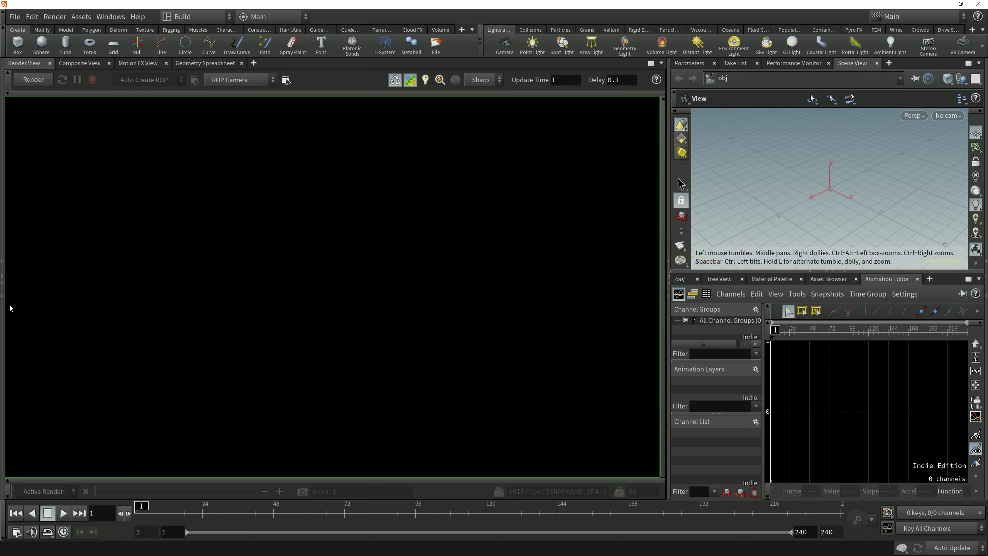
left_click(3, 298)
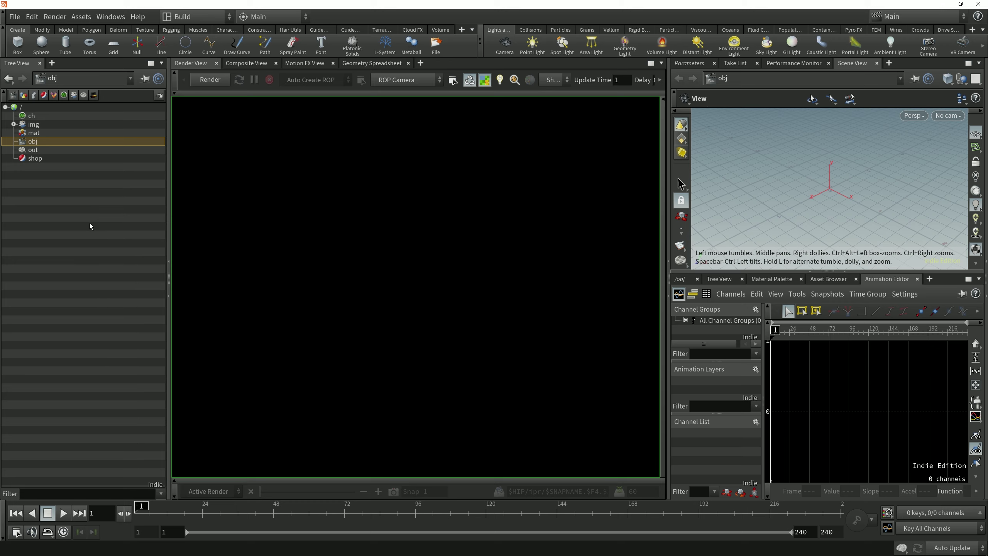
- Collapse Tree View, swap panes and back, resize the splitters, then maximize Render View and Scene View
left_click(168, 259)
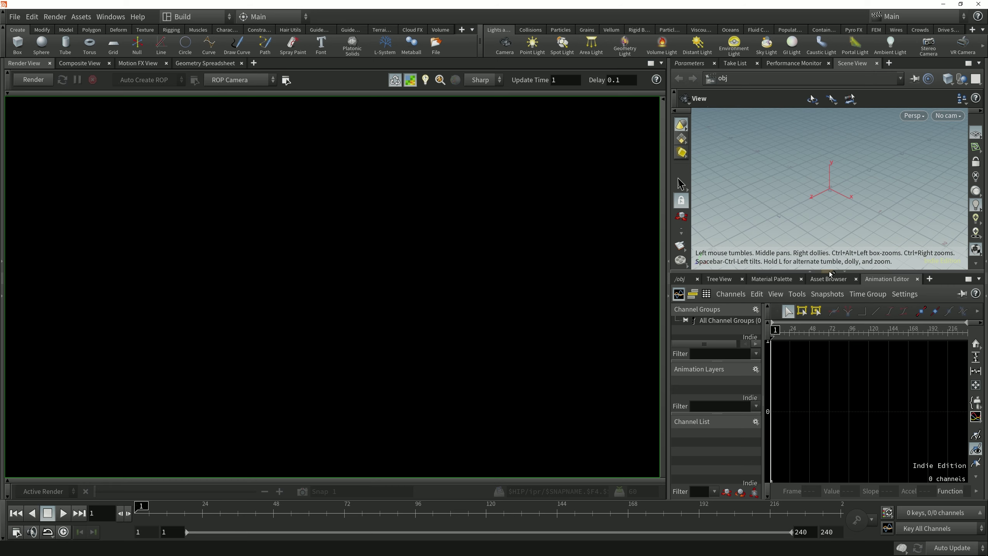
left_click(829, 271)
left_click(829, 269)
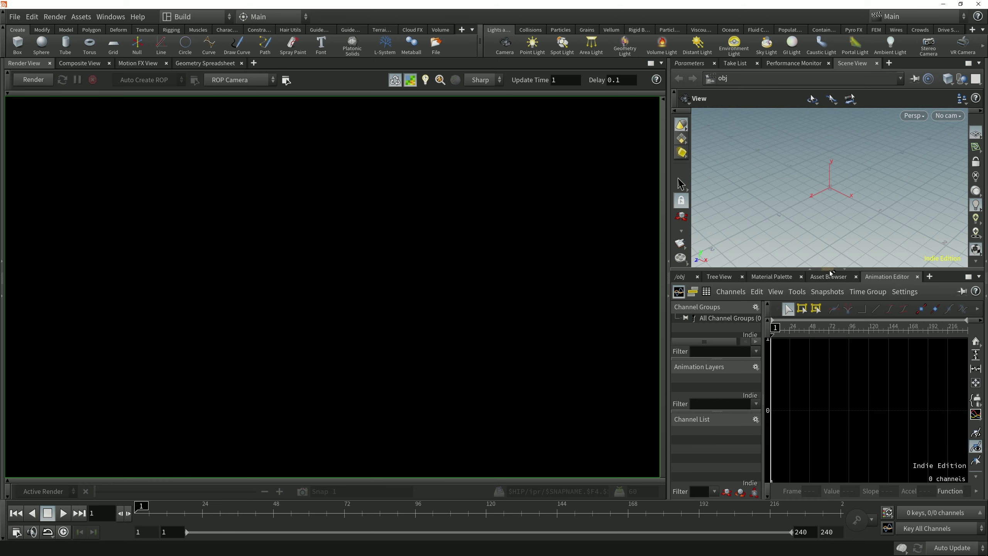
left_click_drag(792, 234, 791, 281)
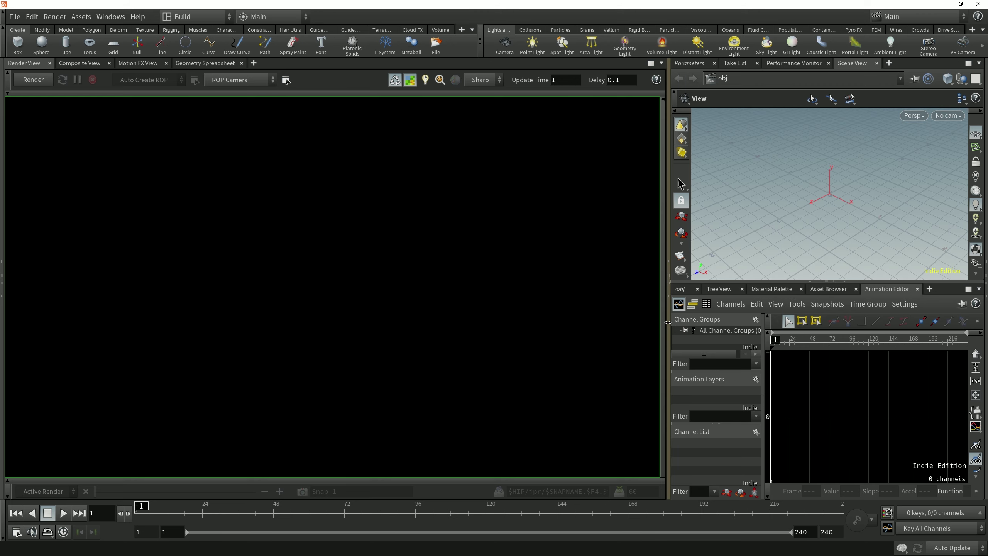
left_click_drag(667, 325, 651, 326)
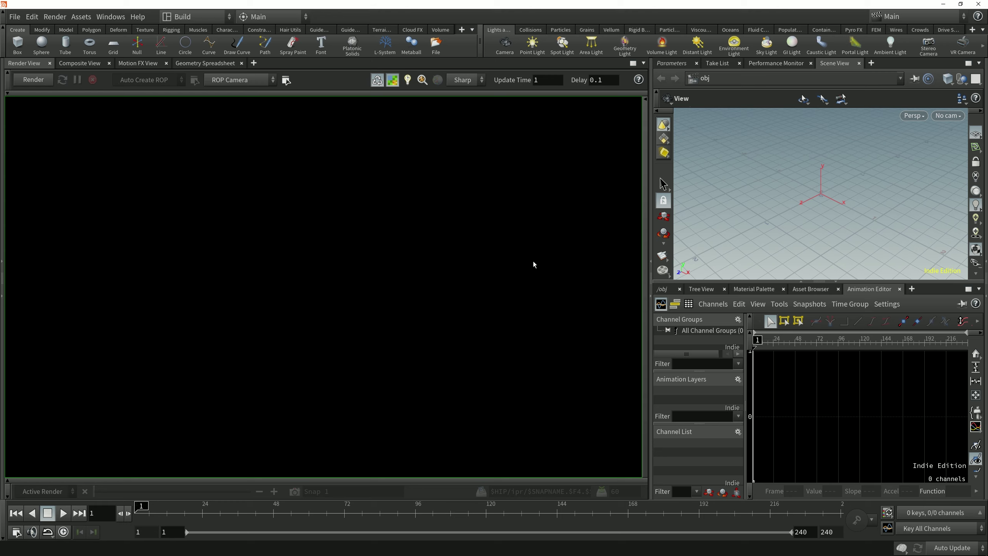
left_click(634, 63)
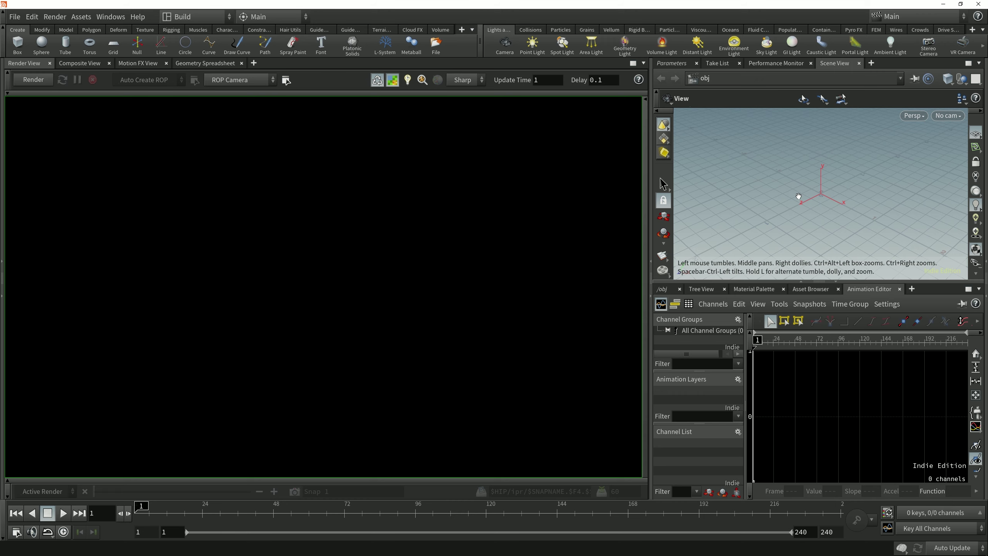
key("ctrl+b")
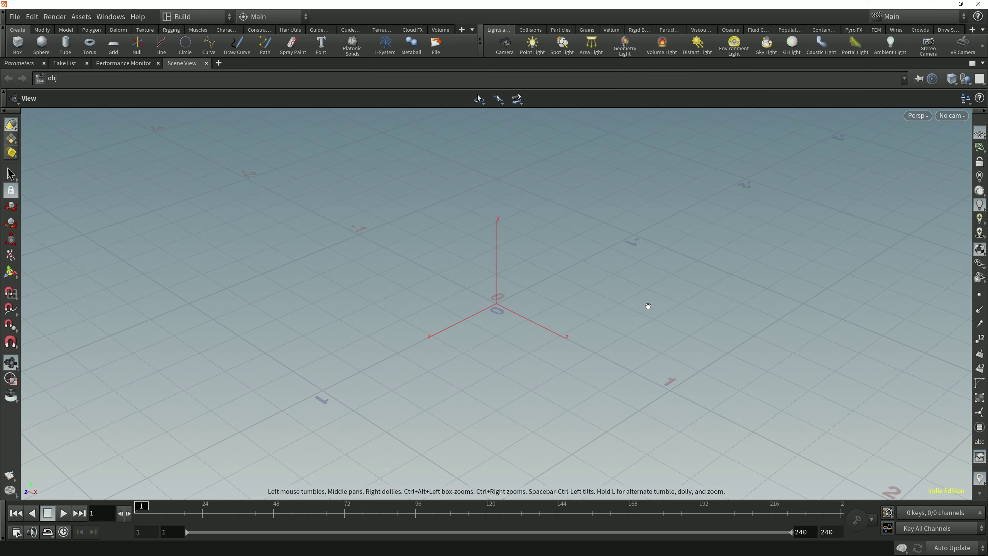
- Restore the full layout, tear off the Scene View, and dock it as a tab in the left pane
key("ctrl+b")
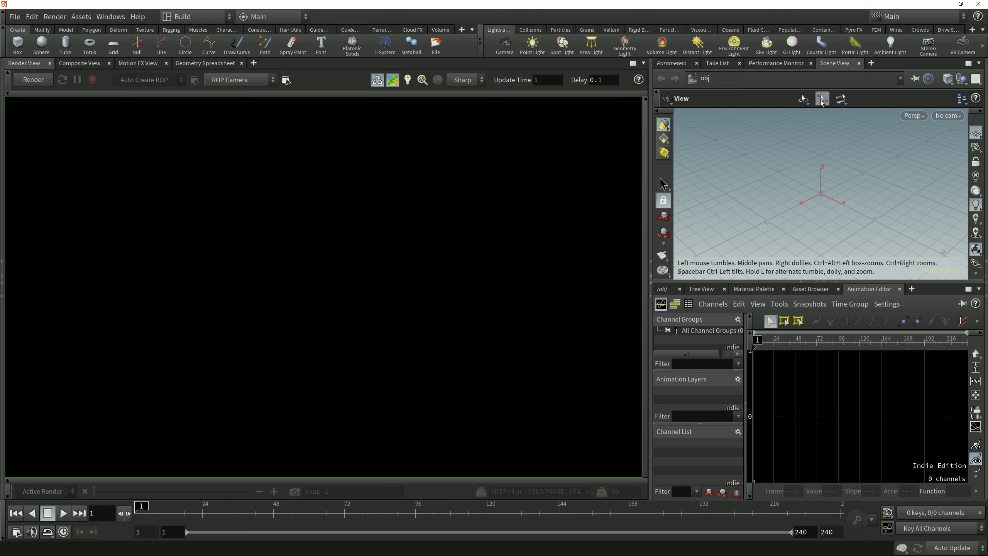
left_click(979, 63)
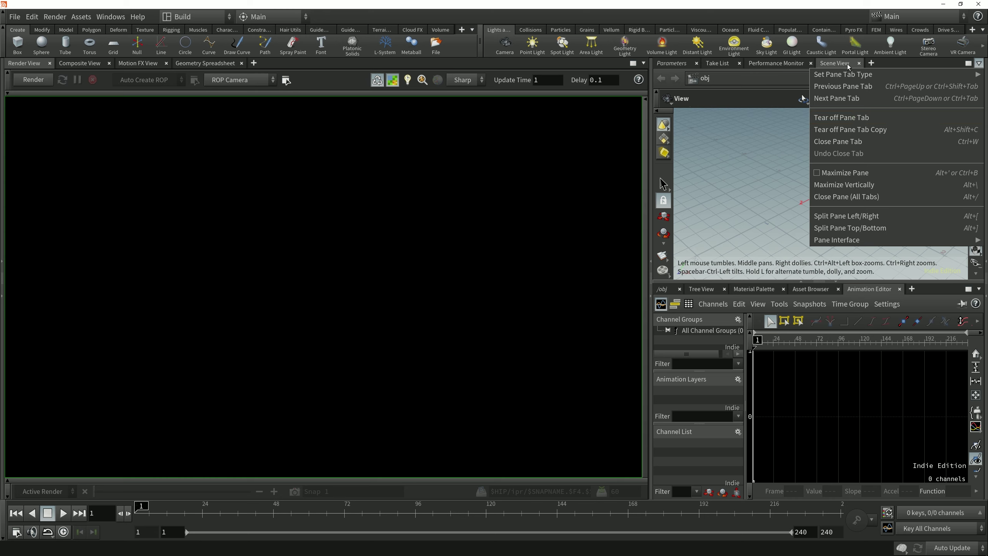
left_click(853, 118)
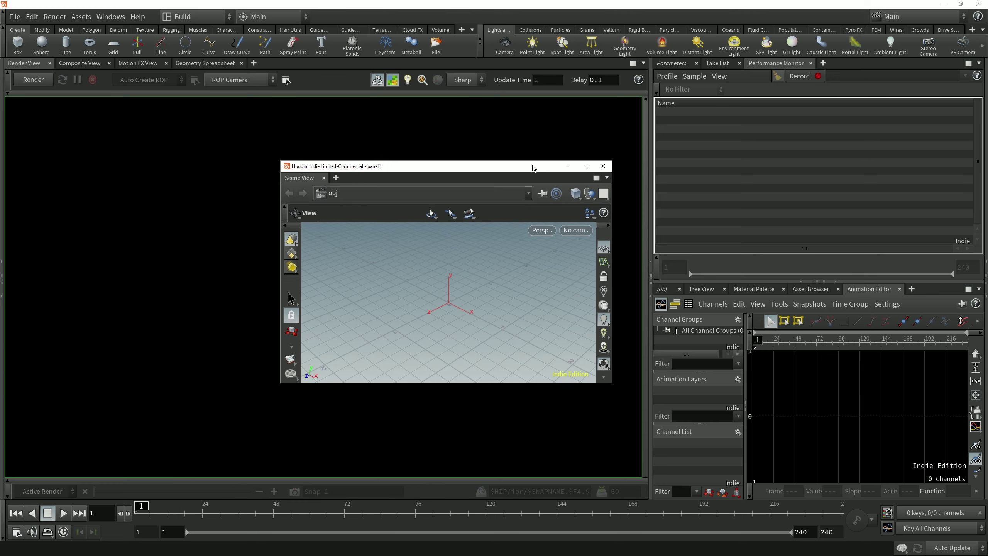
left_click_drag(251, 340, 520, 134)
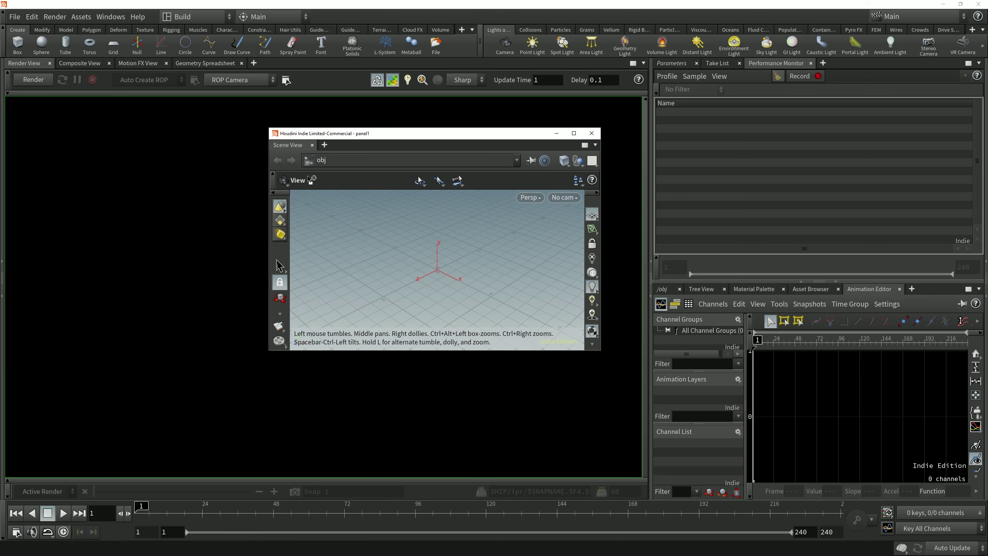
left_click_drag(8, 63, 8, 63)
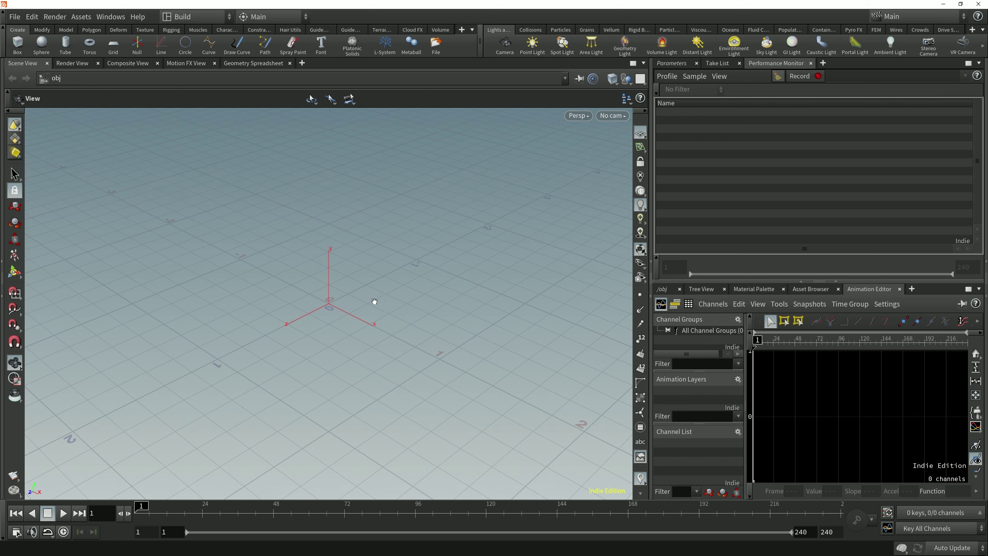
left_click(644, 64)
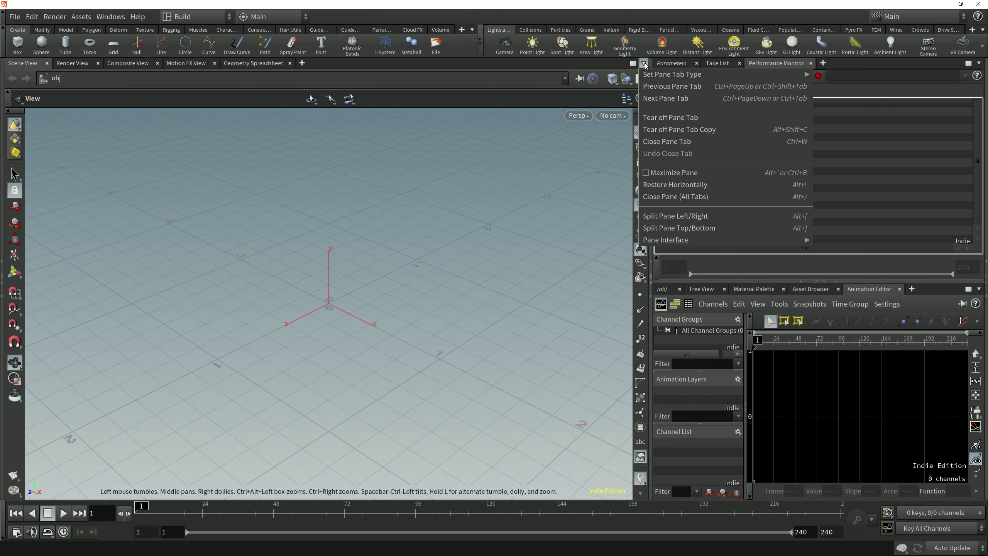
left_click(683, 219)
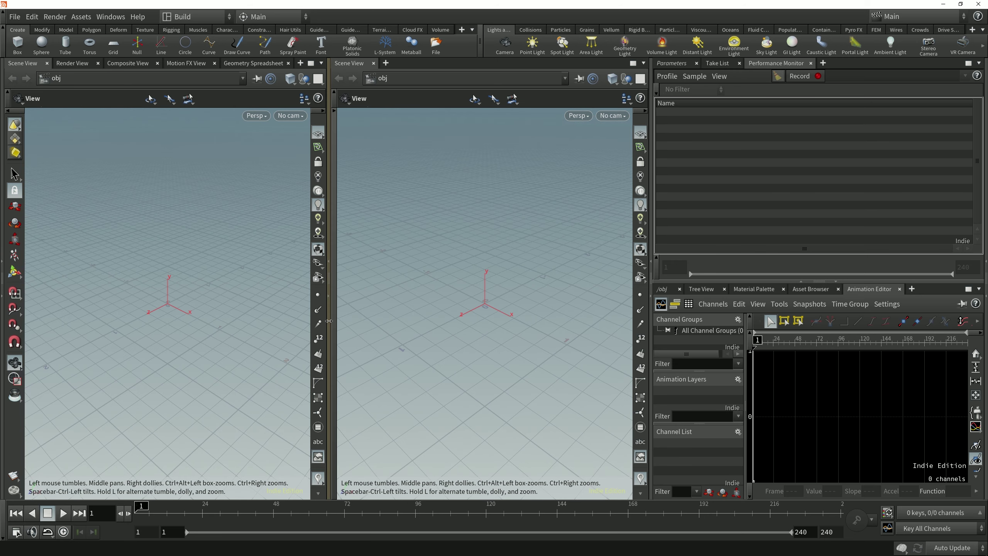
left_click_drag(328, 321, 323, 320)
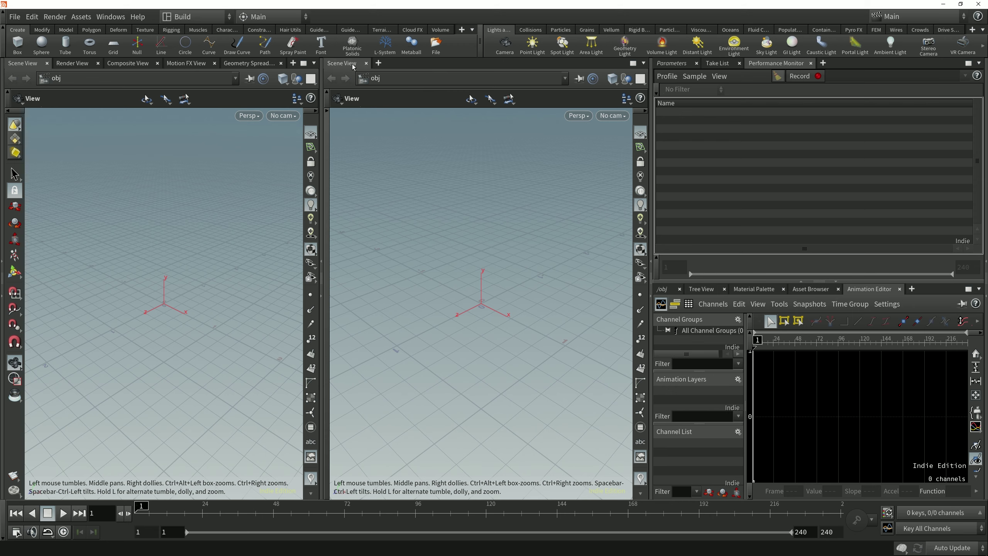
left_click(368, 65)
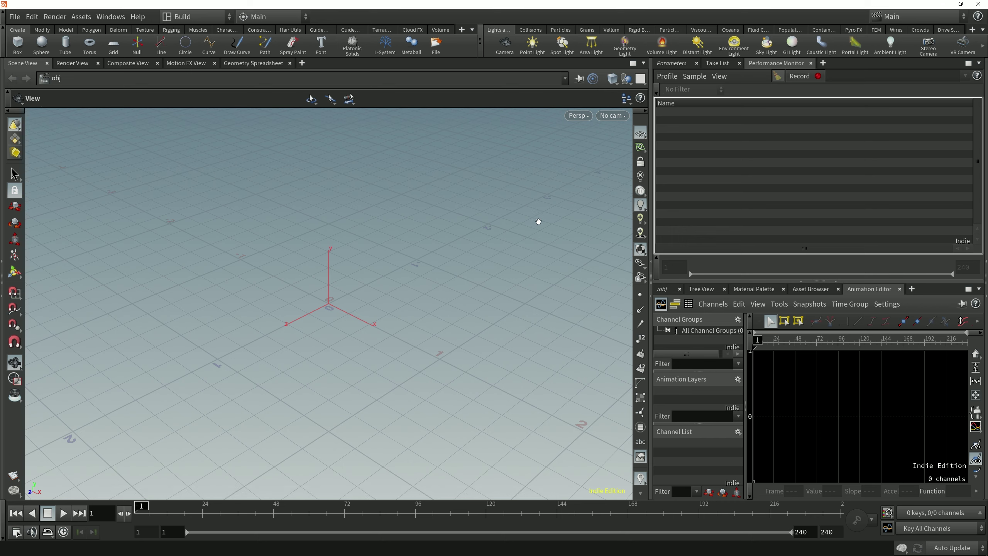
key("alt+bracketleft")
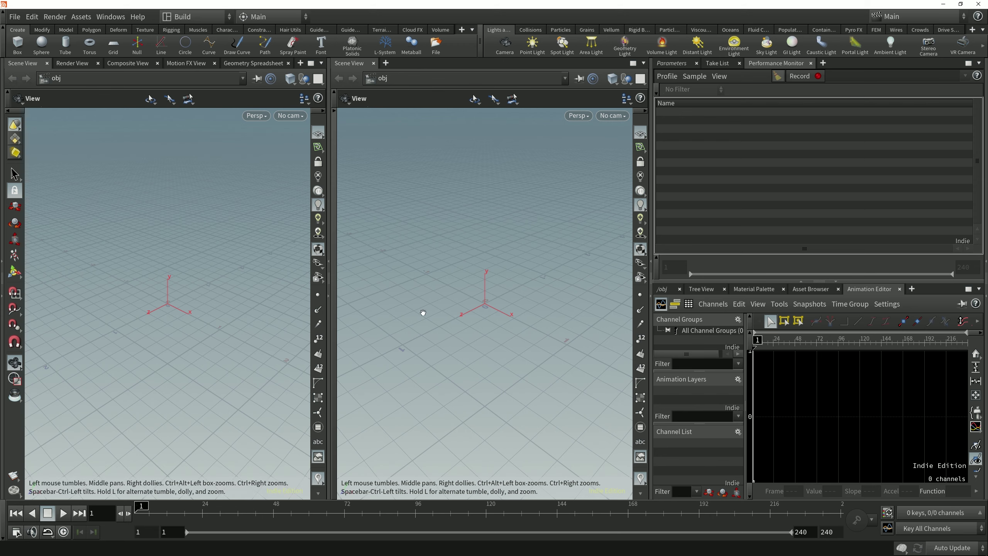
key("alt+bracketright")
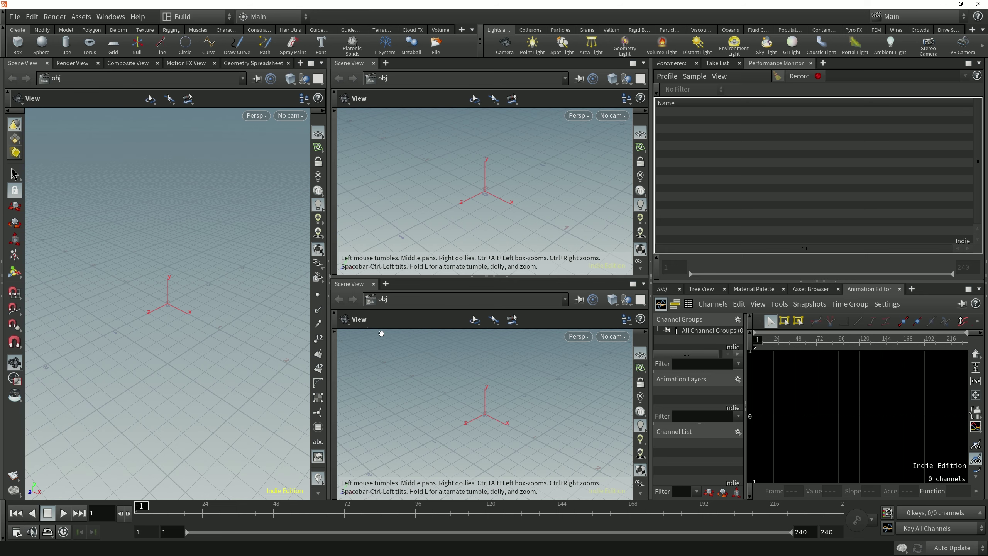
left_click(374, 283)
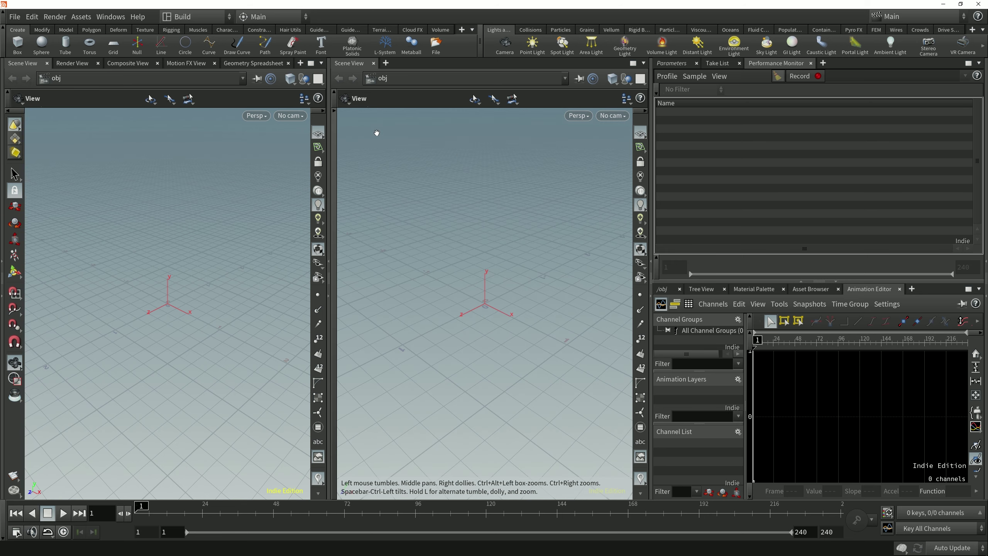
left_click(374, 63)
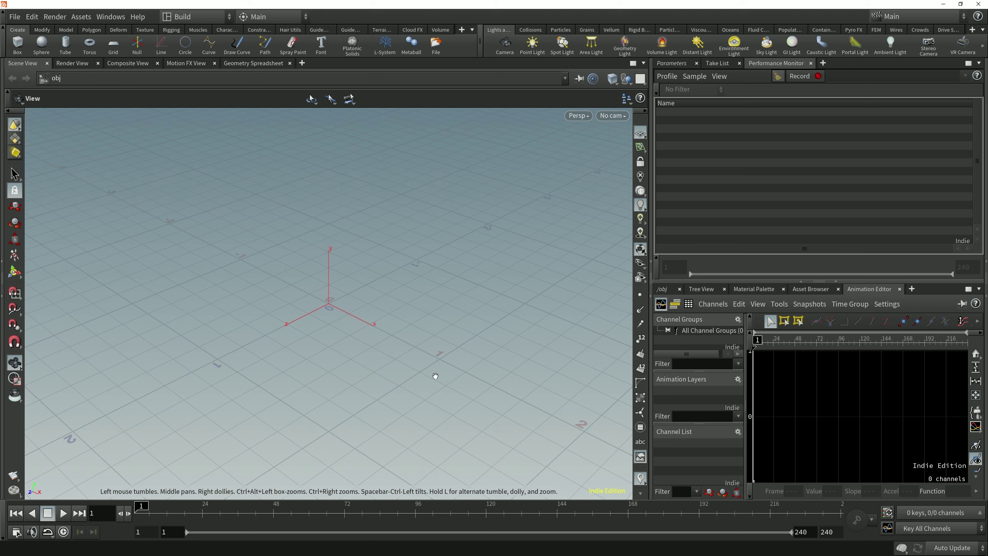